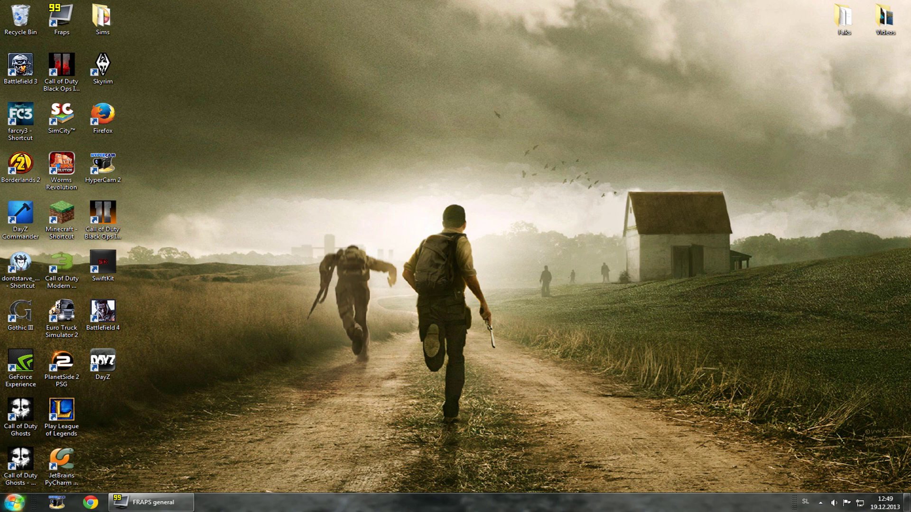
# - Open the Windows Start menu
pyautogui.click(15, 502)
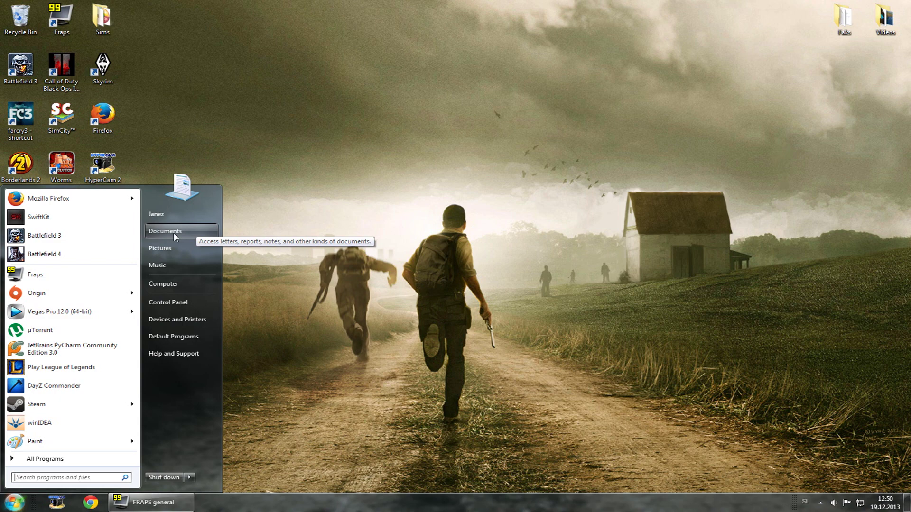
# - Go to Documents > DayZ and show the actions for the DayZ CFG file
pyautogui.click(188, 232)
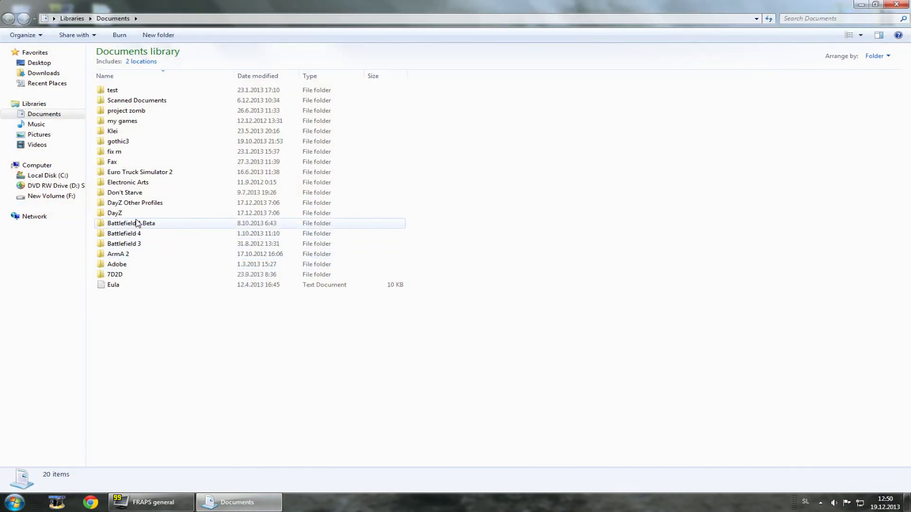
pyautogui.doubleClick(121, 213)
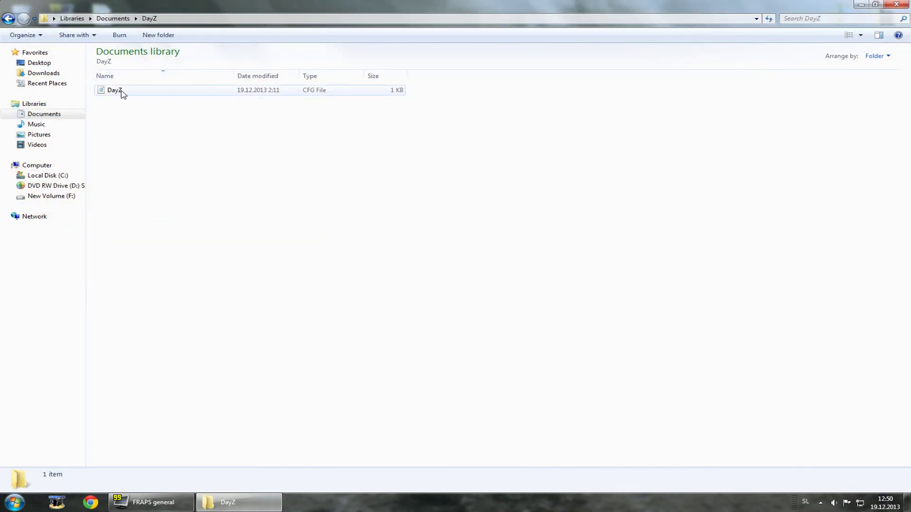
pyautogui.rightClick(122, 94)
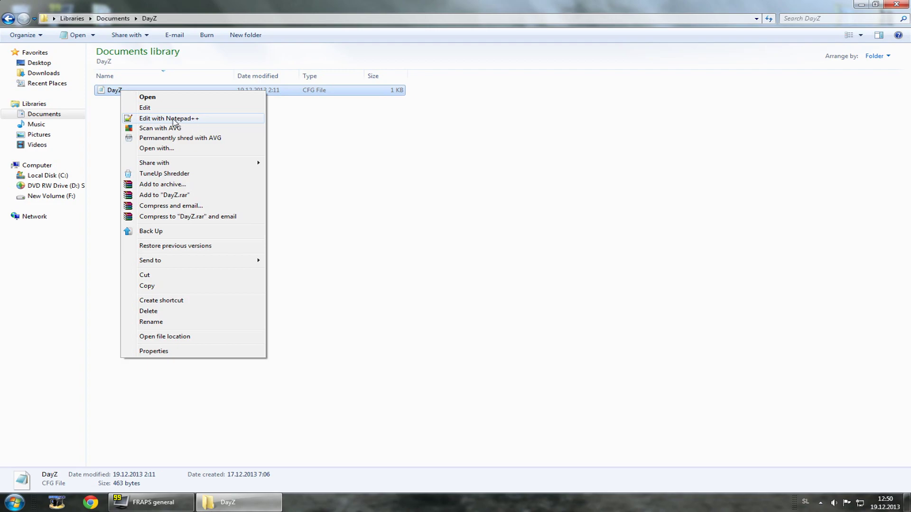
# - Edit DayZ.cfg in Notepad++ and highlight the two GPU frames-ahead lines set to 1
pyautogui.click(173, 119)
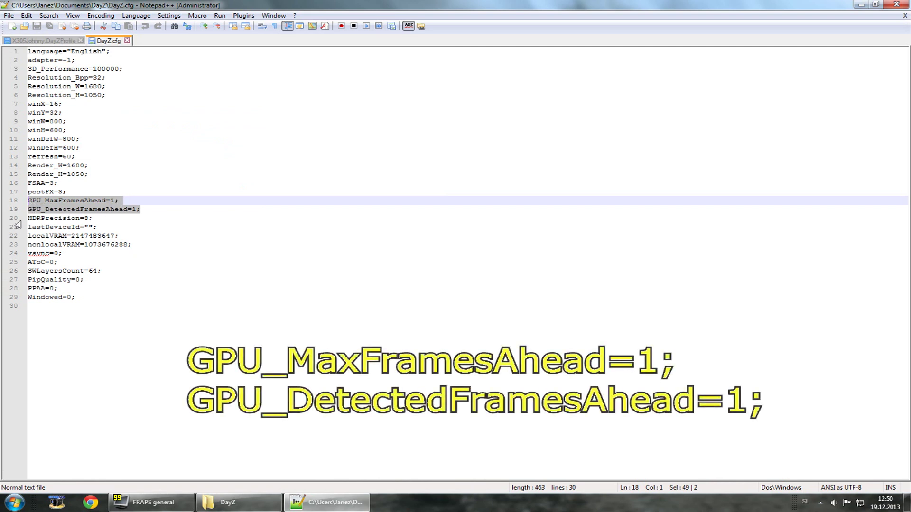
pyautogui.click(142, 210)
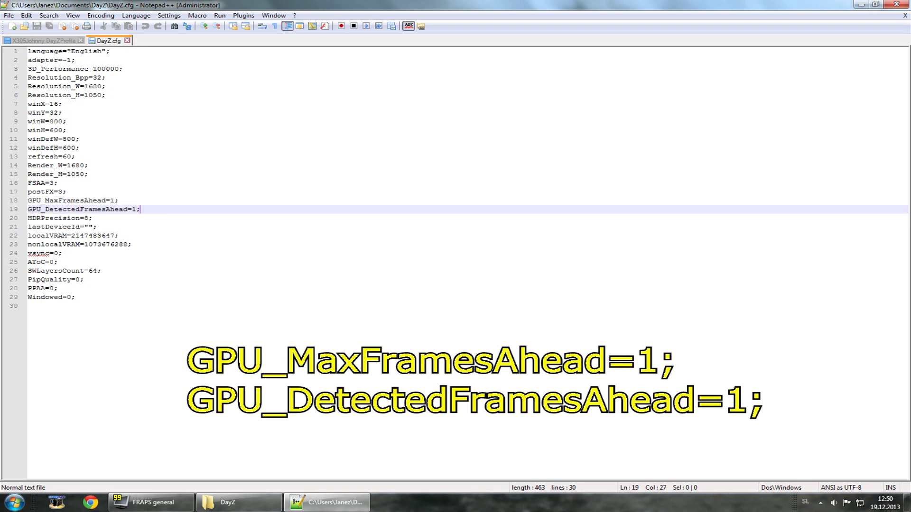
pyautogui.moveTo(142, 210)
pyautogui.mouseDown()
pyautogui.moveTo(28, 209)
pyautogui.moveTo(28, 200)
pyautogui.mouseUp()
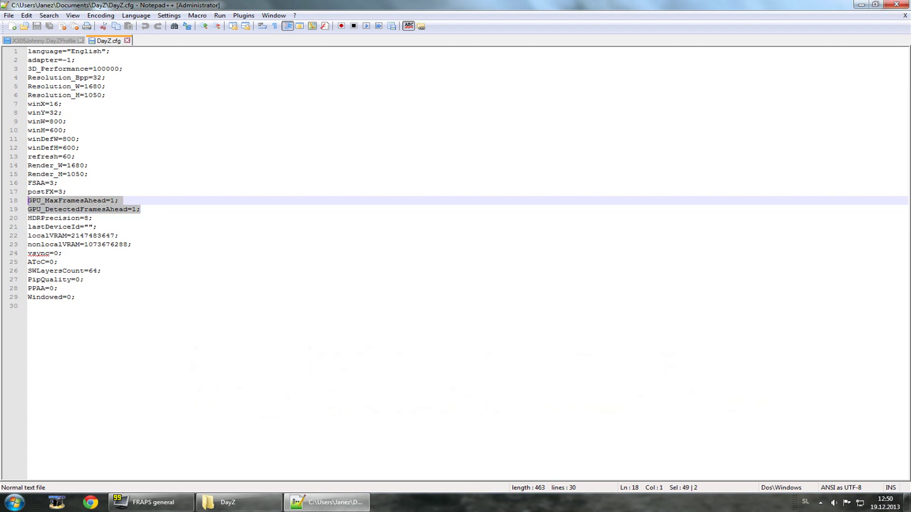
# - Close Notepad++, go to DayZ Other Profiles > X305Johnny, and show the profile file's actions
pyautogui.click(903, 5)
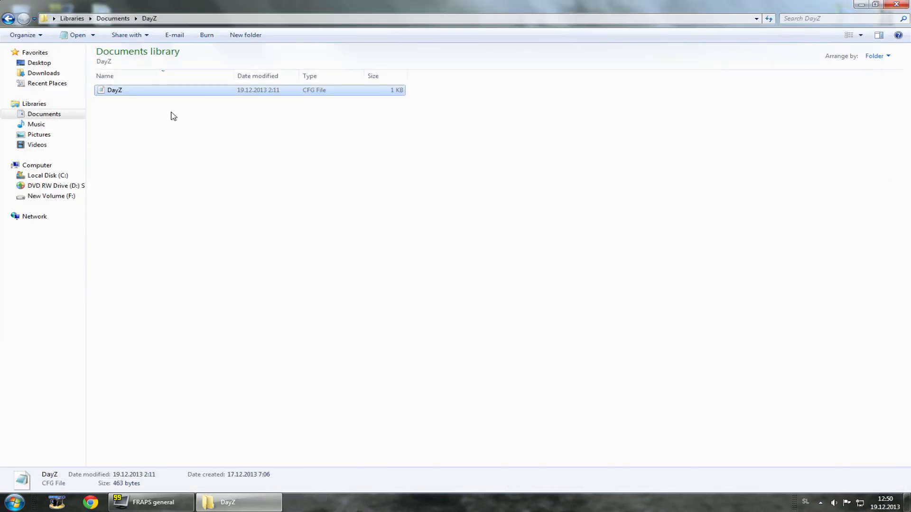
pyautogui.click(9, 19)
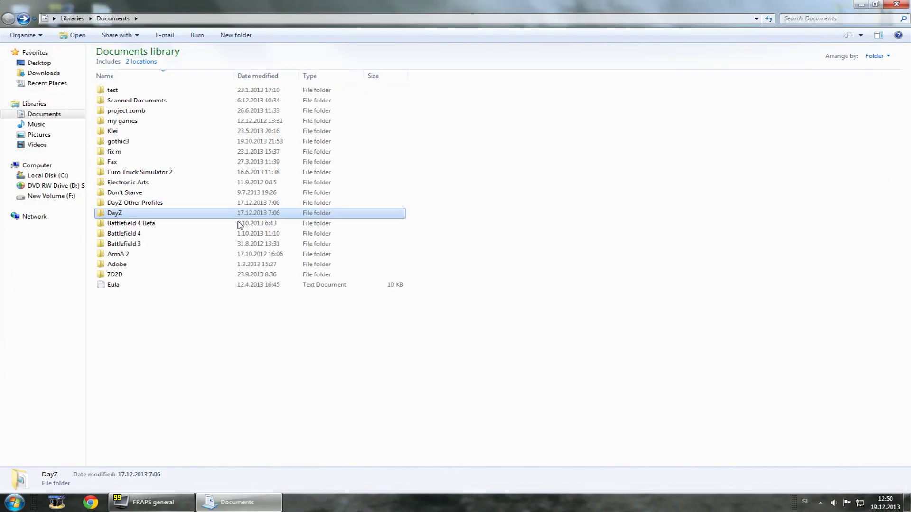
pyautogui.doubleClick(139, 204)
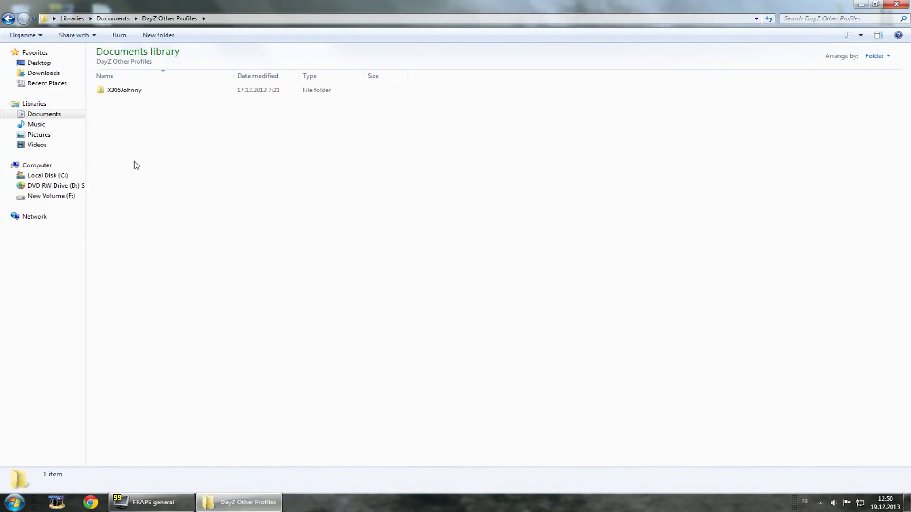
pyautogui.doubleClick(128, 93)
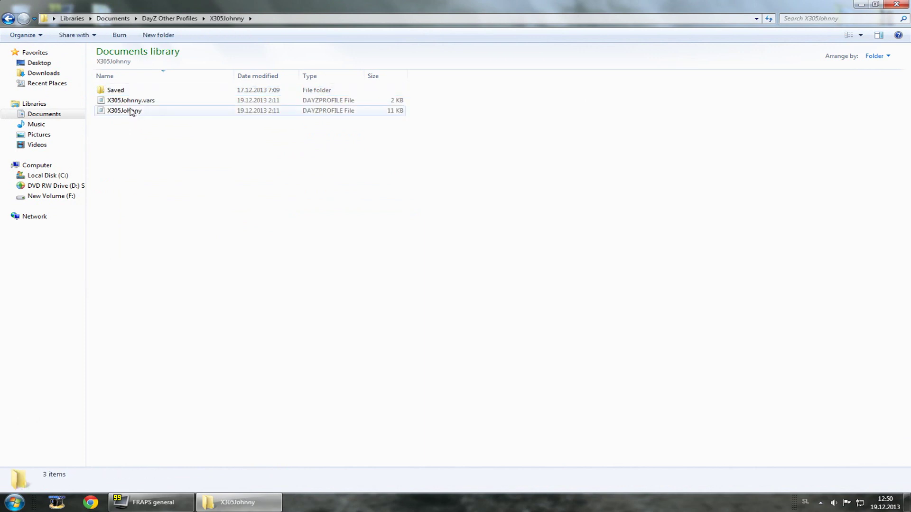
pyautogui.moveTo(125, 111)
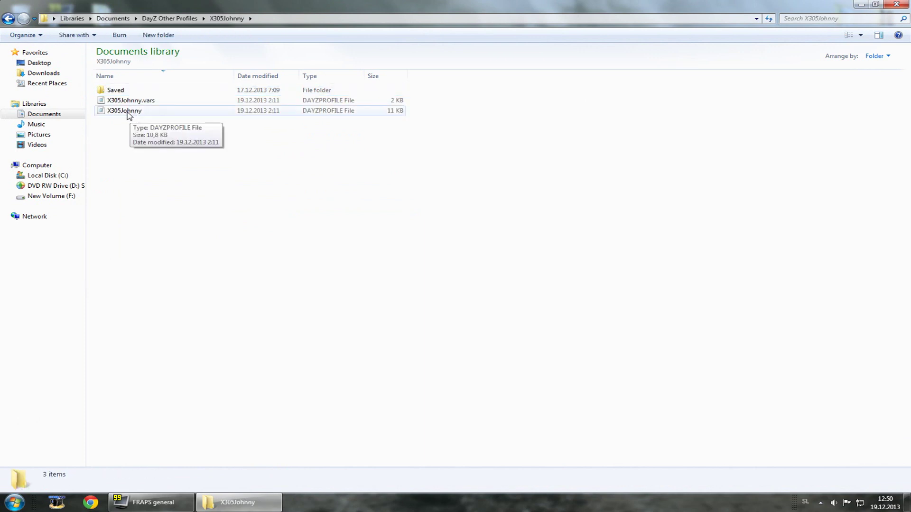
pyautogui.rightClick(131, 113)
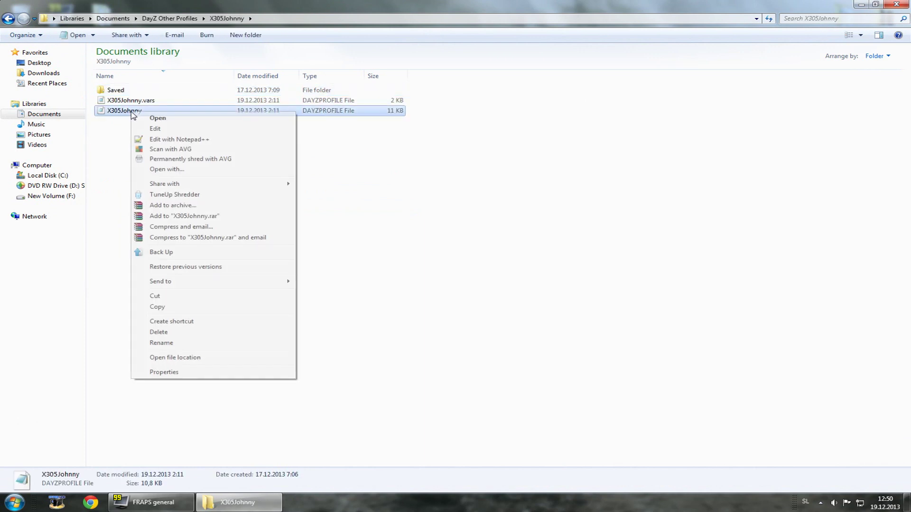
# - Edit the X305Johnny profile in Notepad++ and copy the two view distance lines (1600)
pyautogui.click(205, 142)
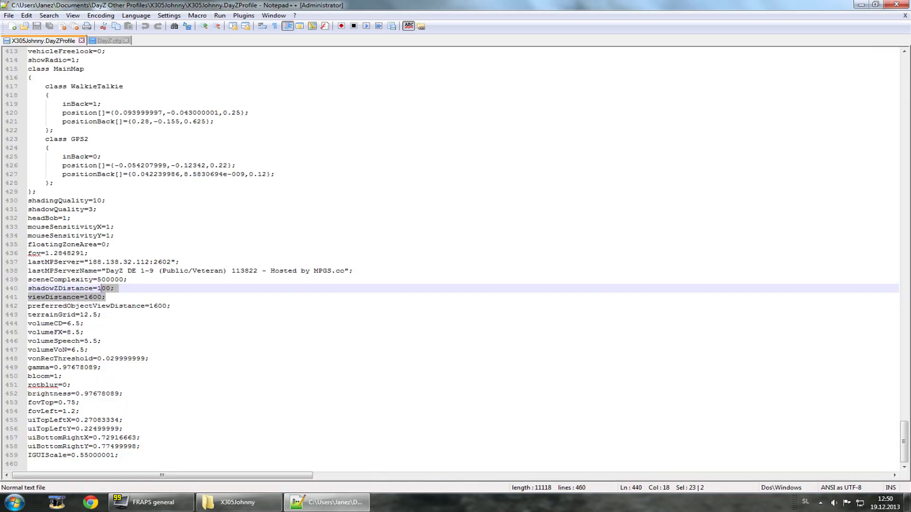
pyautogui.moveTo(28, 279); pyautogui.dragTo(171, 306)
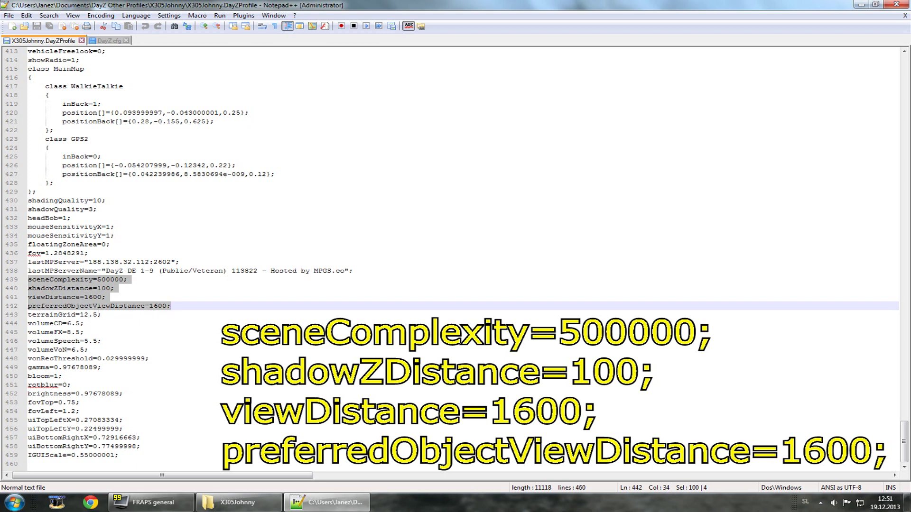
pyautogui.moveTo(171, 307); pyautogui.dragTo(15, 297)
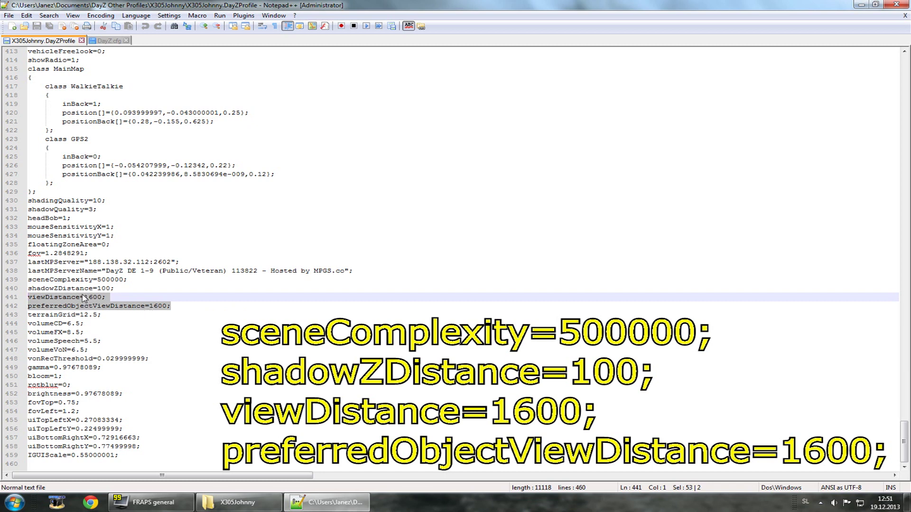
pyautogui.hotkey('ctrl', 'c')
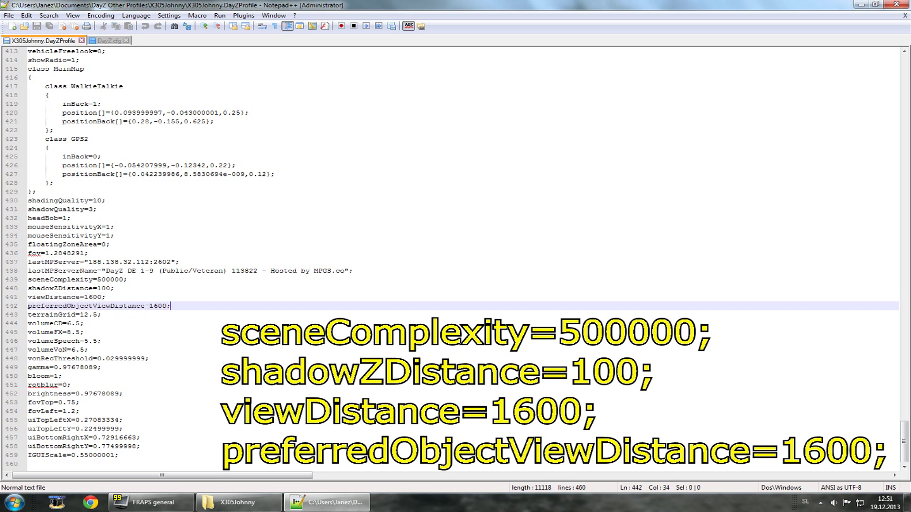
pyautogui.press('Right')
pyautogui.hotkey('shift', 'Home')
pyautogui.hotkey('shift', 'Up')
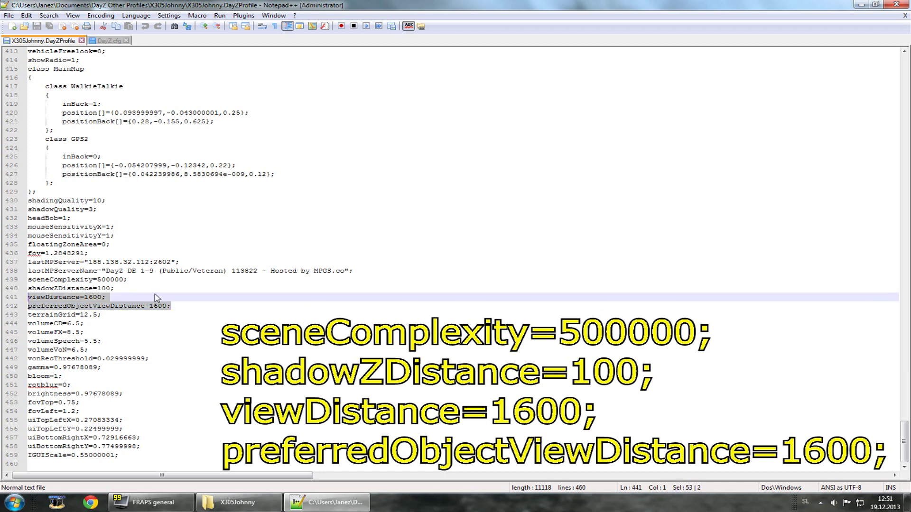
# - Highlight the shadowZDistance 100 and sceneComplexity 500000 lines, then close Notepad++ and Explorer
pyautogui.moveTo(115, 288); pyautogui.dragTo(28, 288)
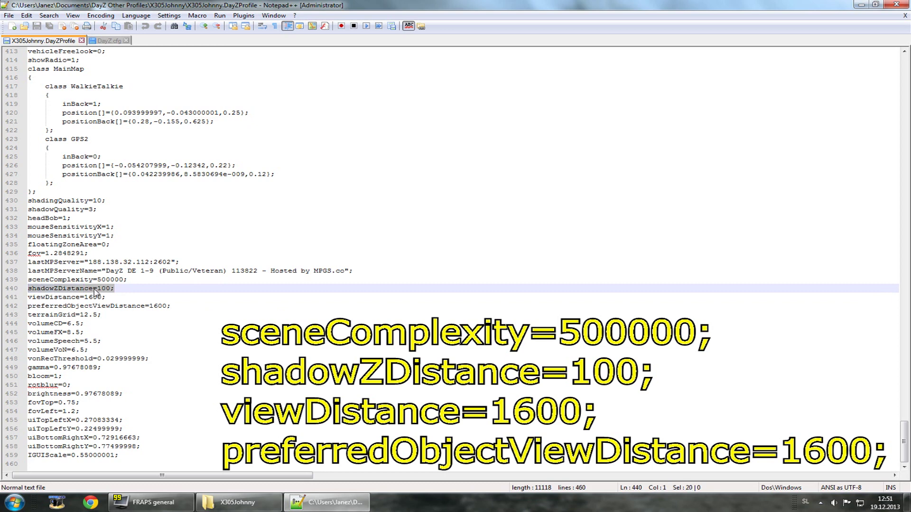
pyautogui.moveTo(127, 280); pyautogui.dragTo(9, 283)
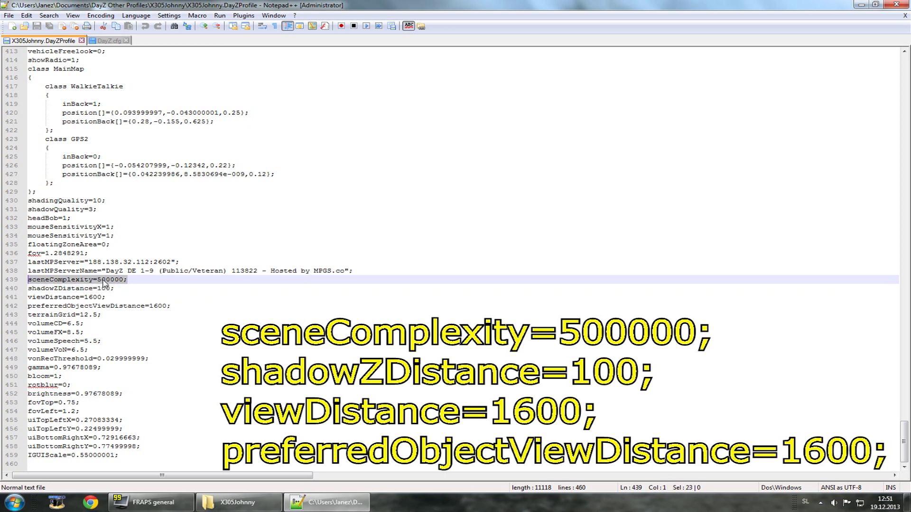
pyautogui.moveTo(171, 306); pyautogui.dragTo(28, 280)
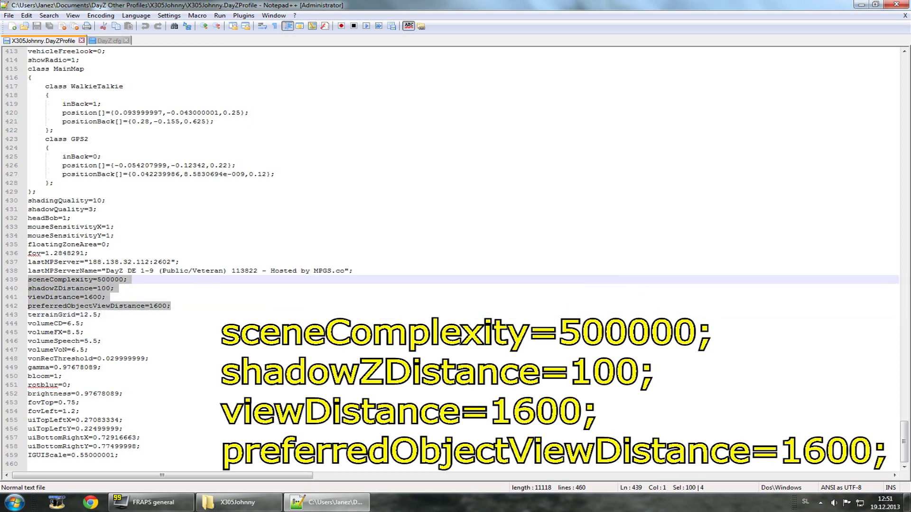
pyautogui.press('Right')
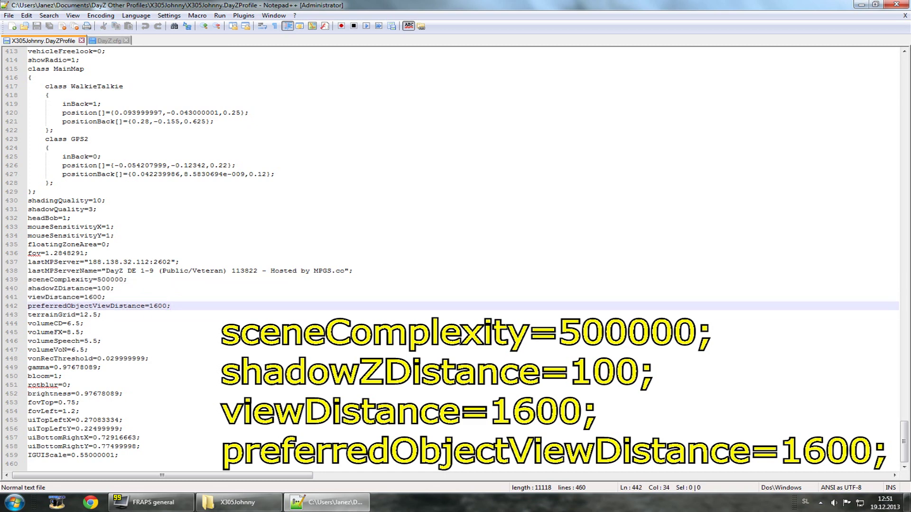
pyautogui.hotkey('shift', 'Up')
pyautogui.hotkey('shift', 'Up')
pyautogui.hotkey('shift', 'Up')
pyautogui.press('Up')
pyautogui.press('Up')
pyautogui.press('Up')
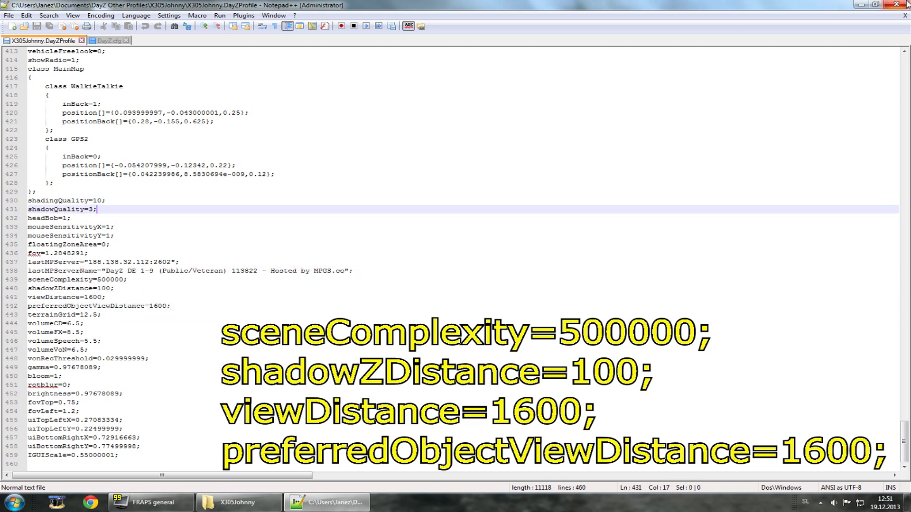
pyautogui.hotkey('alt', 'F4')
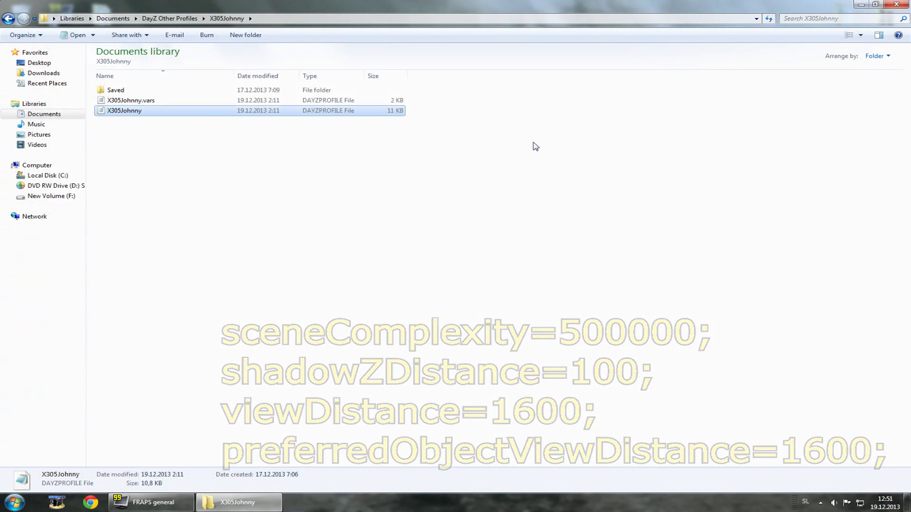
pyautogui.click(904, 5)
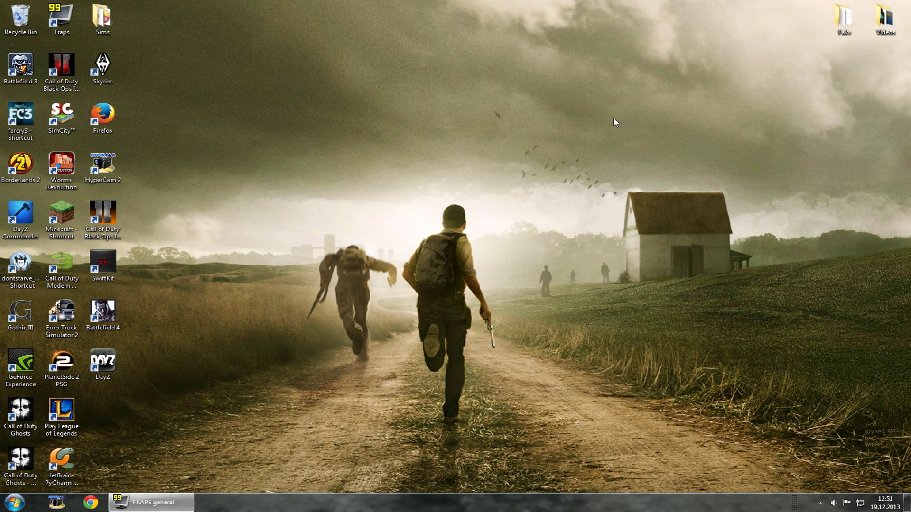
pyautogui.moveTo(613, 118); pyautogui.dragTo(319, 334)
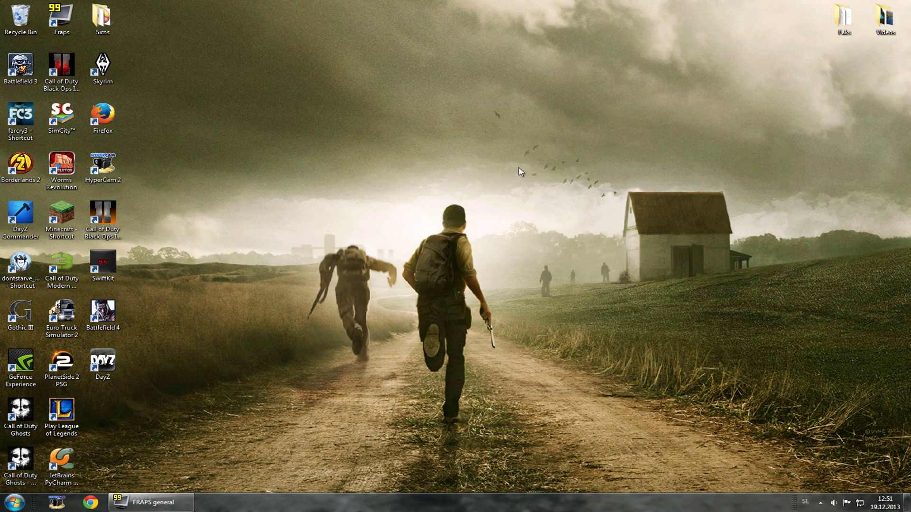